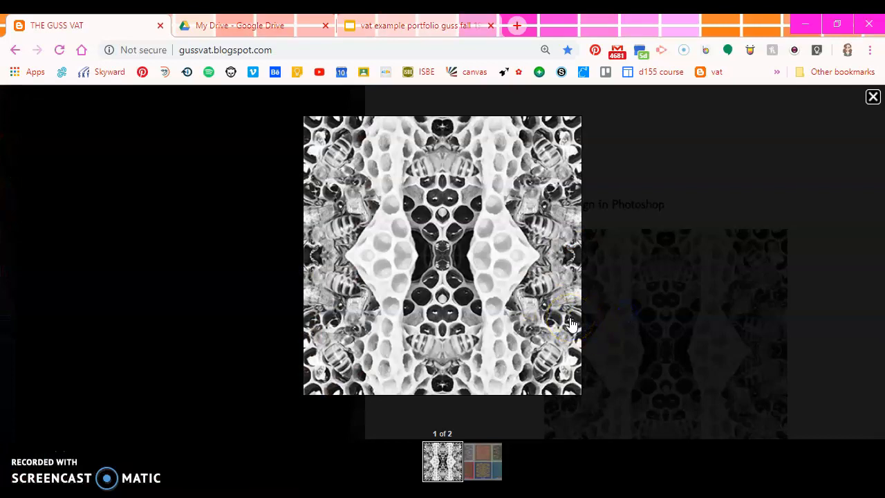
Review the class blog's grayscale radial design and its labelled presentation page of six colour schemes
left_click(677, 181)
scroll(673, 204, "down", 5)
scroll(674, 210, "down", 7)
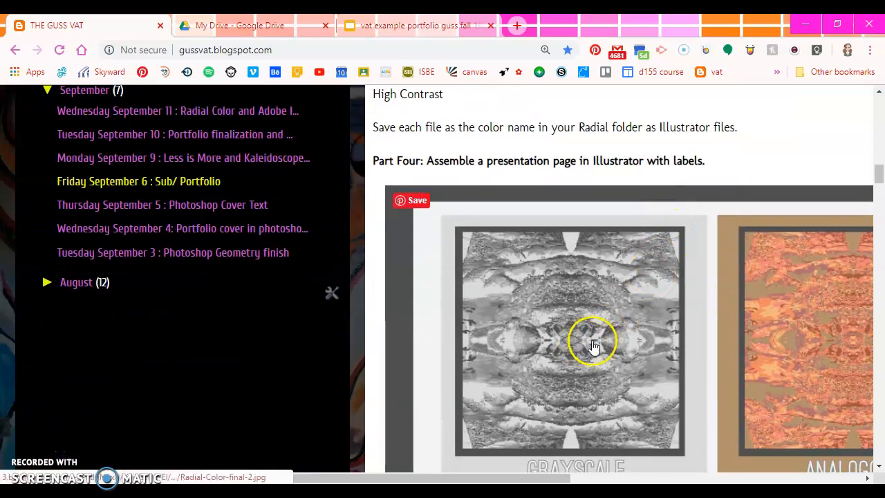
left_click(589, 346)
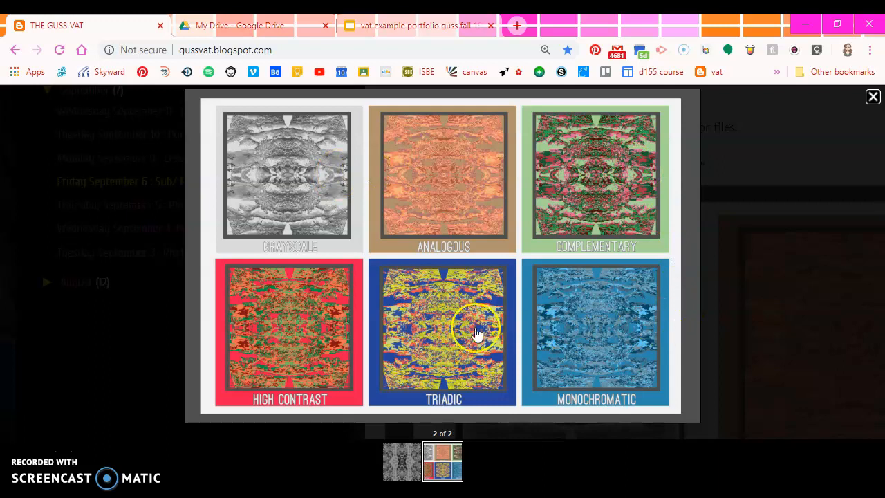
left_click(873, 99)
scroll(439, 296, "up", 7)
scroll(443, 297, "up", 2)
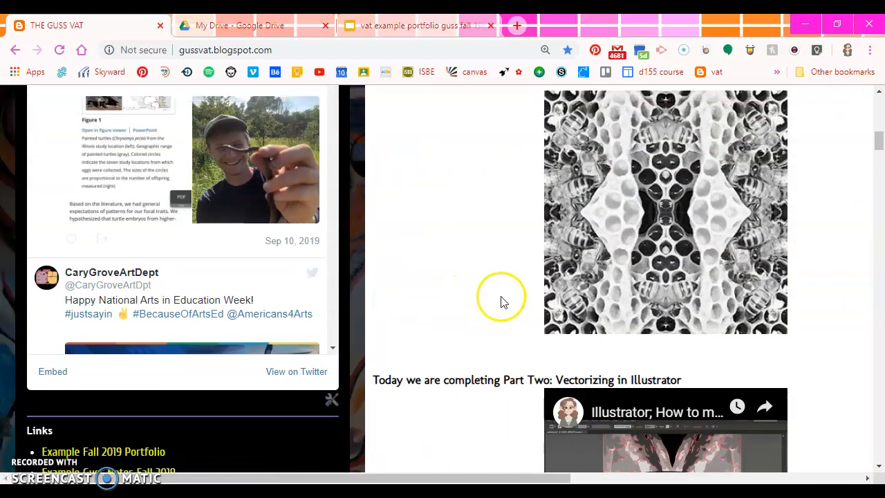
scroll(637, 242, "up", 1)
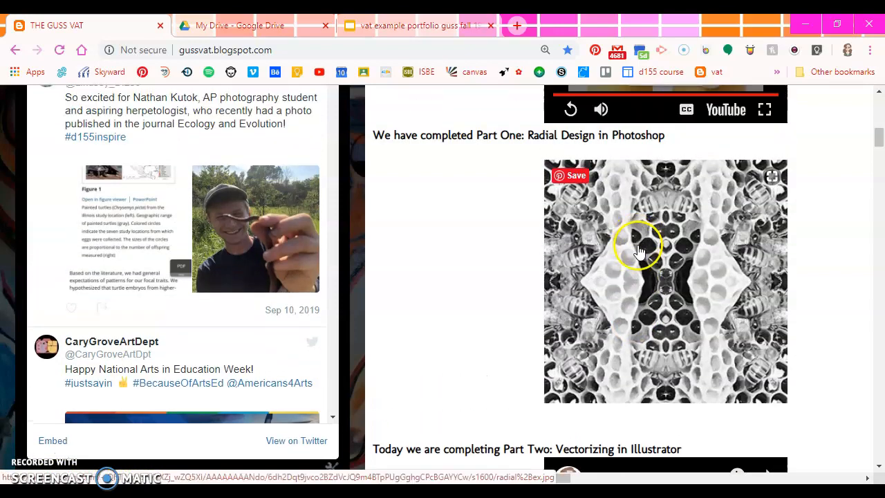
Switch to Photoshop and open the photo bananas-carrots-cherries-264537 from the RADIAL 4 folder
left_click(155, 492)
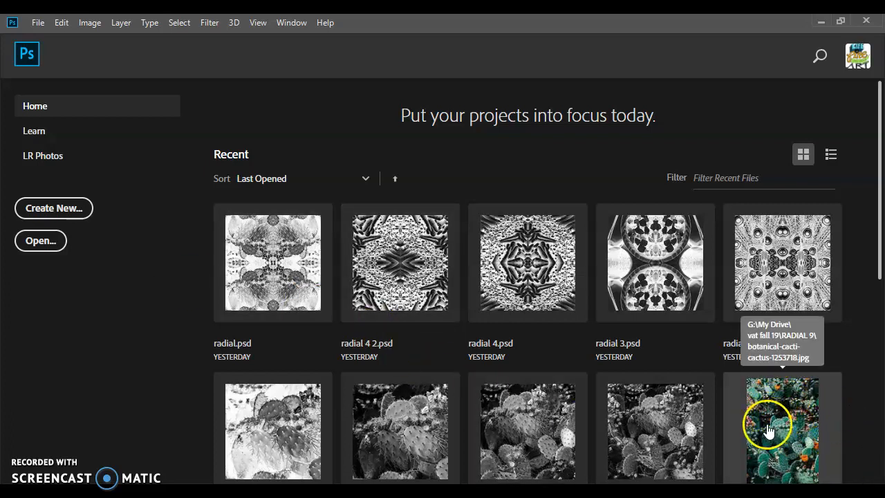
scroll(544, 352, "down", 4)
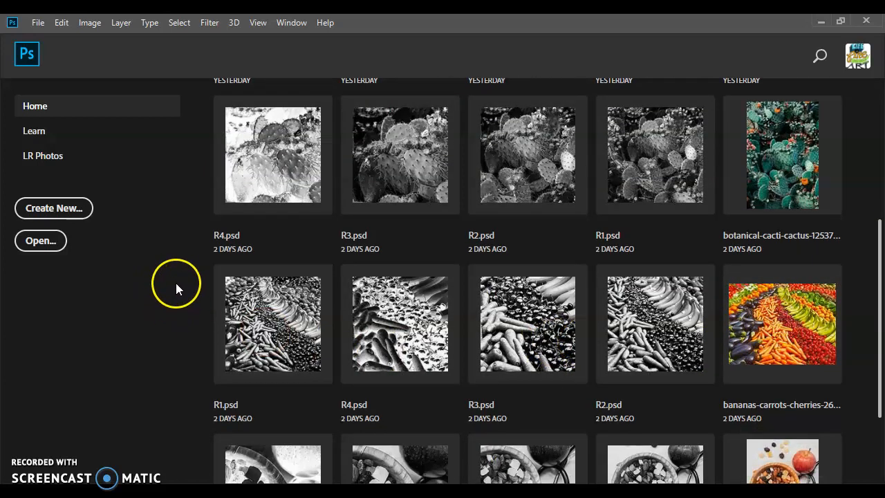
left_click(41, 241)
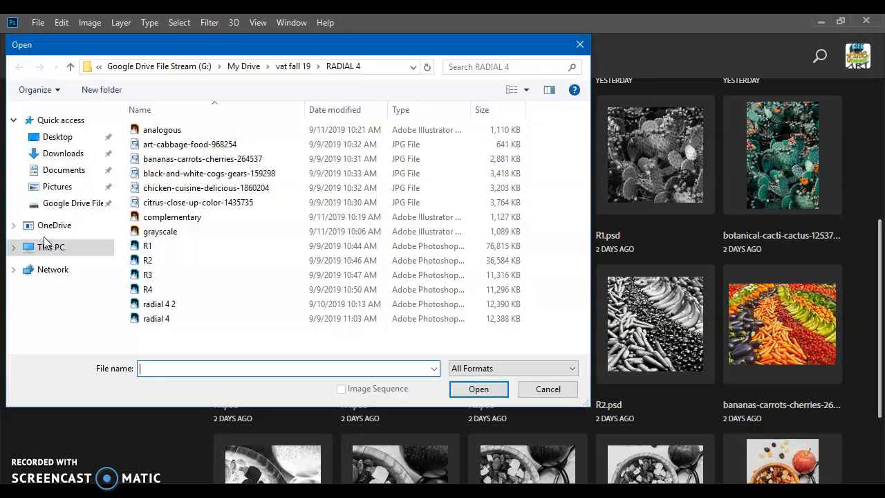
left_click(526, 89)
left_click(560, 74)
double_click(267, 128)
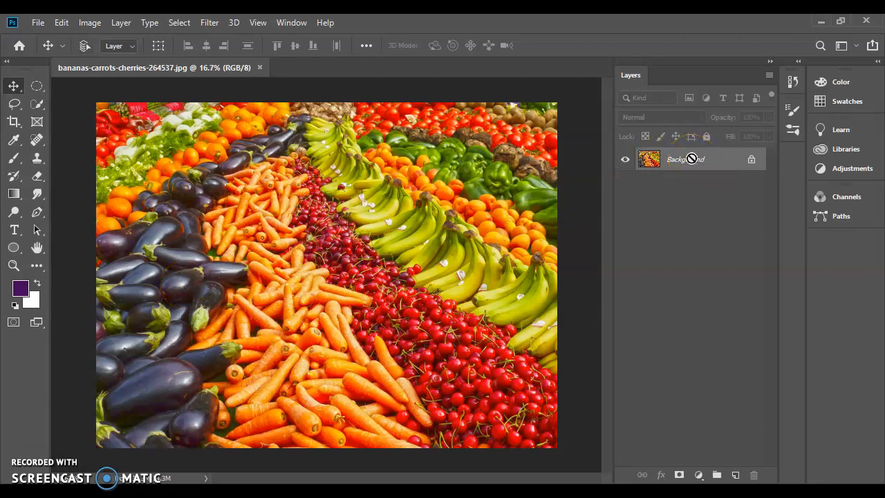
Duplicate the Background layer and start a Black & White adjustment on the copy with Reds about 79%, Yellows 30% and Greens 83%
key("ctrl+j")
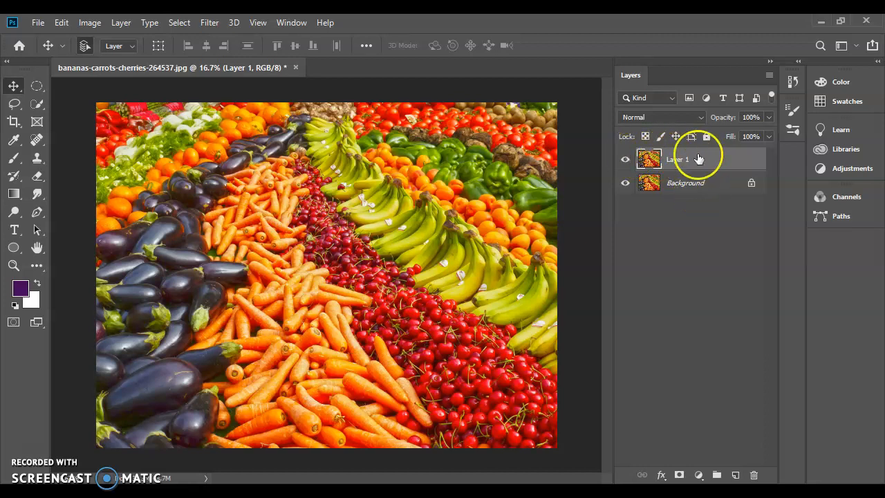
left_click(101, 23)
mouse_move(111, 59)
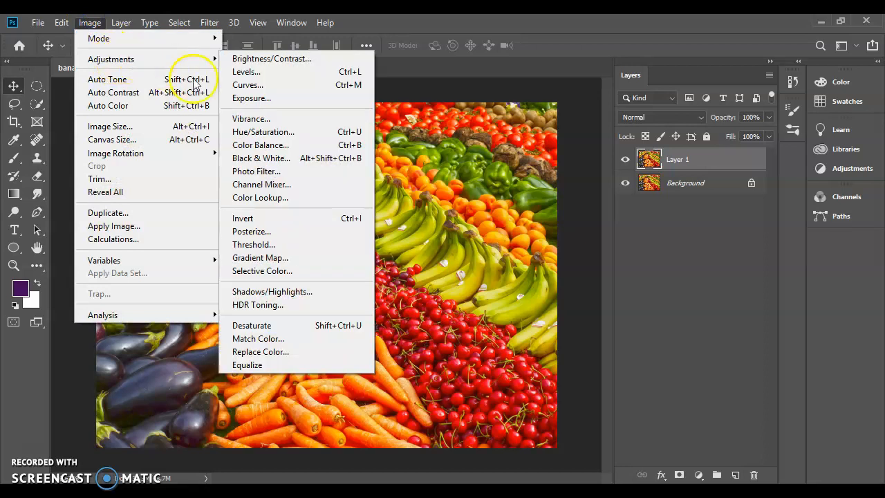
left_click(260, 161)
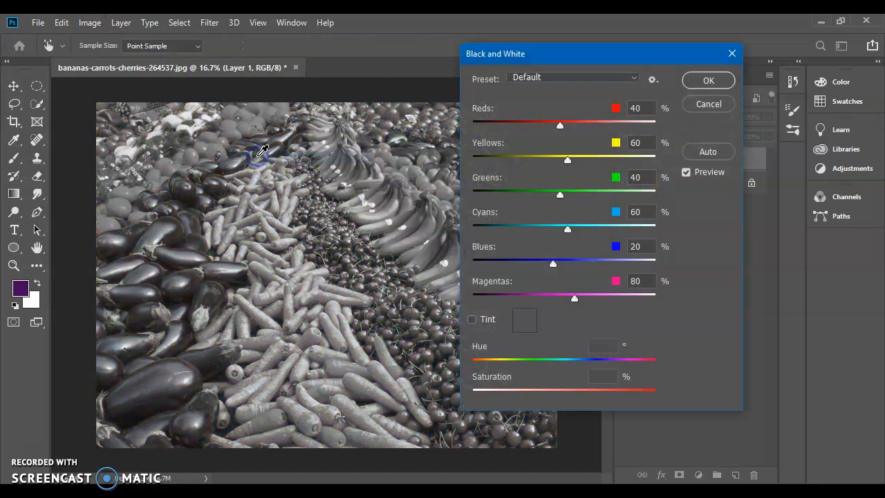
mouse_move(560, 124)
left_mouse_down()
mouse_move(594, 129)
mouse_move(574, 127)
left_mouse_up()
left_click_drag(572, 157, 556, 159)
left_click_drag(561, 193, 575, 194)
Set Cyans to 17%, Blues to -100% and Magentas to 119%, fine-tune Reds, and apply the Black & White adjustment
left_click_drag(567, 229, 559, 231)
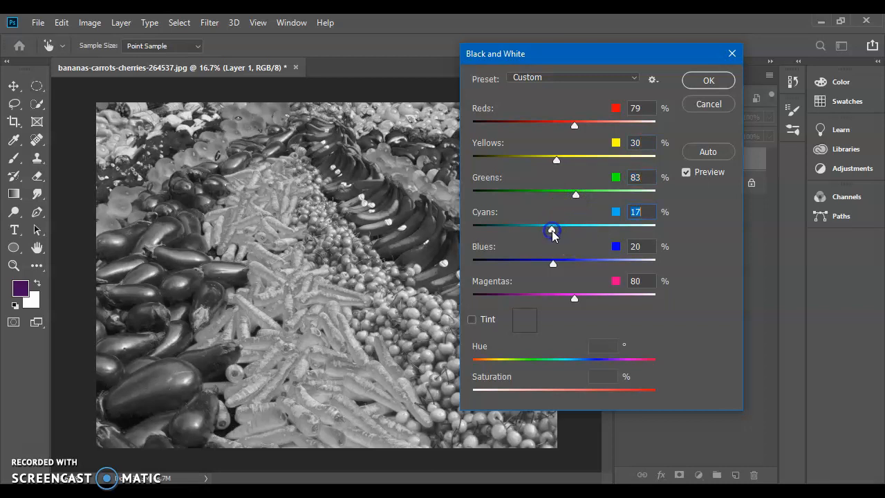
left_click_drag(540, 267, 520, 266)
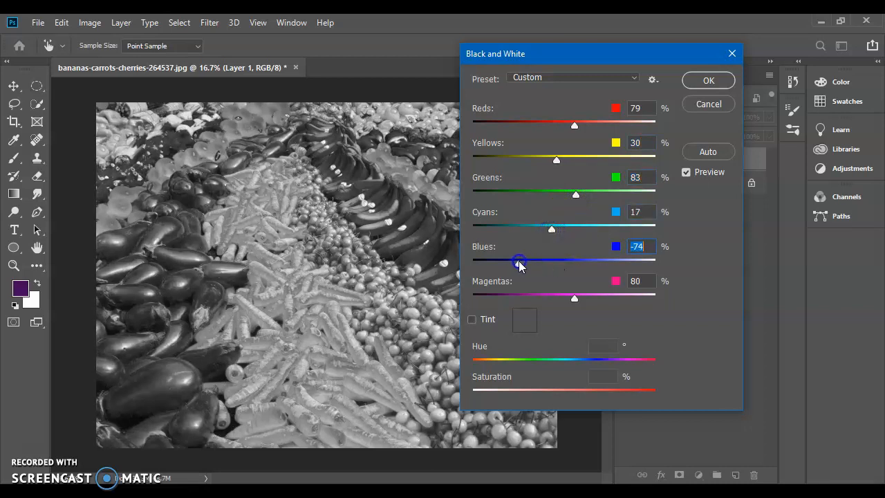
left_click_drag(587, 302, 590, 303)
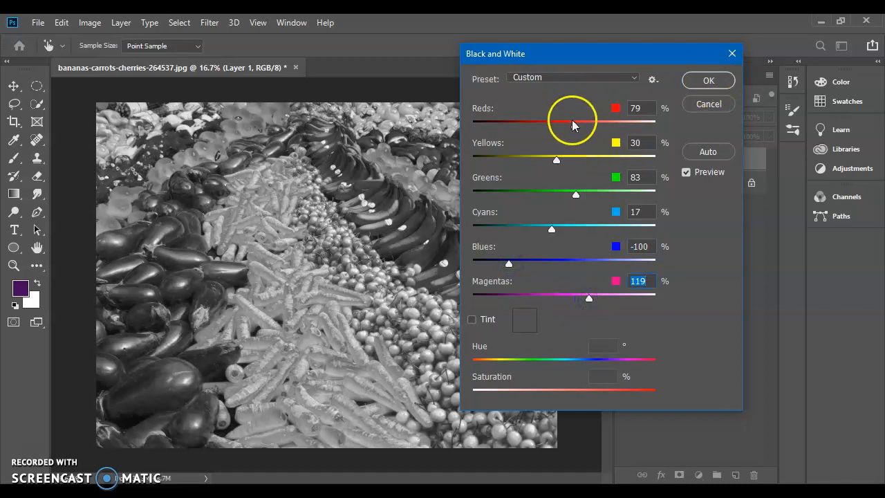
mouse_move(578, 130)
left_mouse_down()
mouse_move(594, 132)
mouse_move(574, 128)
left_mouse_up()
left_click(705, 83)
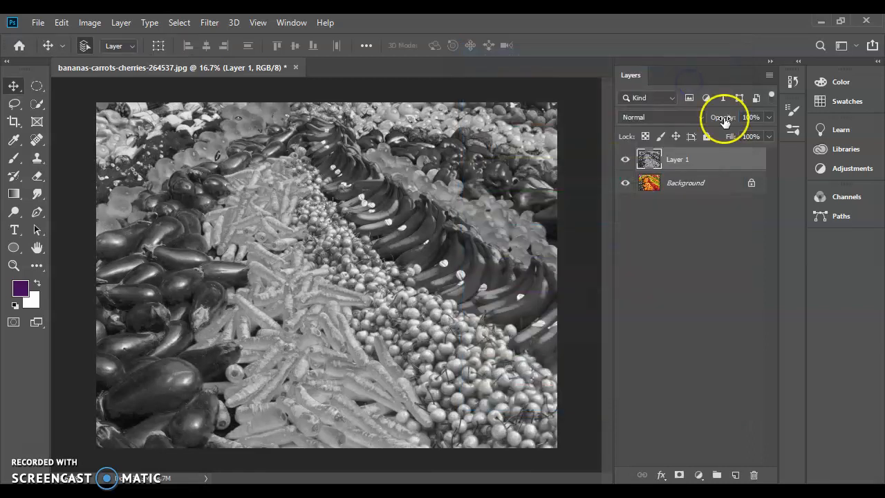
Raise the black-and-white layer's contrast to about 51 with a Brightness/Contrast adjustment
left_click(90, 26)
mouse_move(118, 56)
left_click(253, 61)
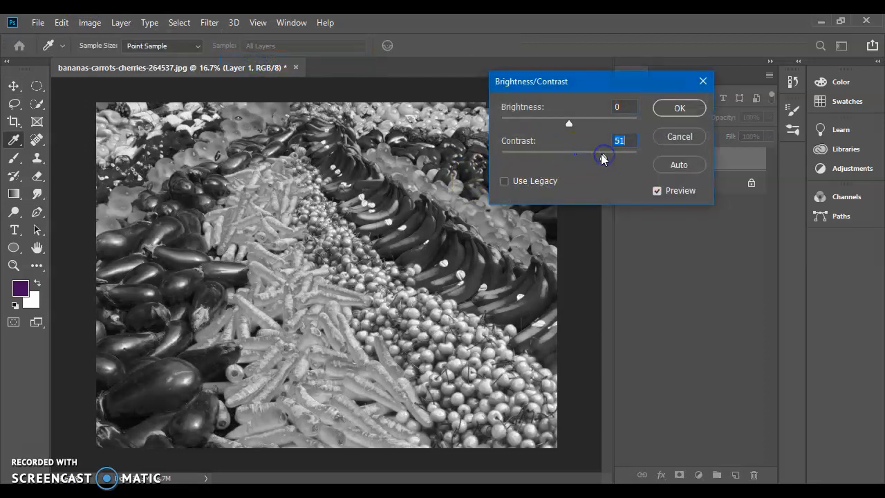
key("v")
left_click(678, 108)
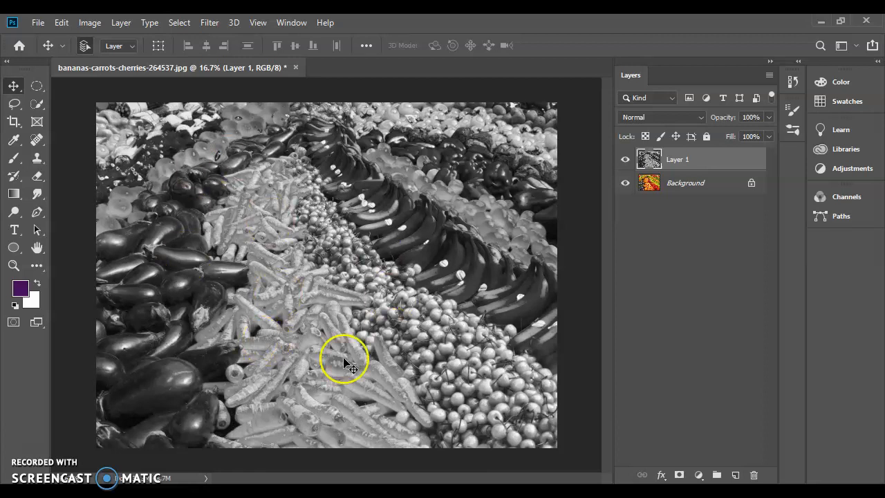
Crop the image at a 1 : 1 (Square) ratio to a small area of carrots, eggplants and cherries
left_click(15, 124)
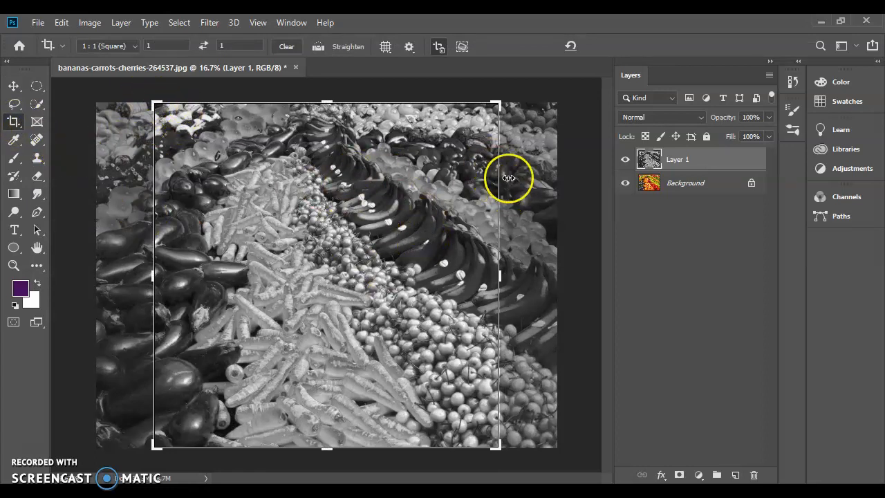
left_click(134, 47)
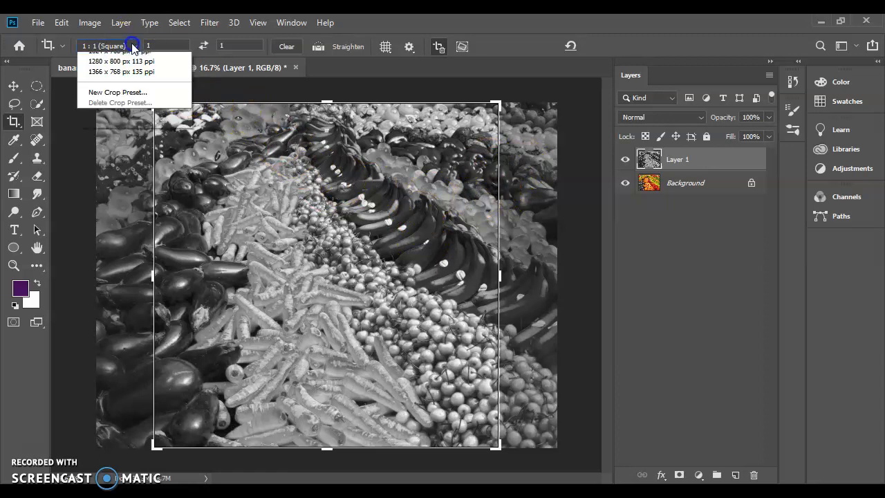
left_click(115, 59)
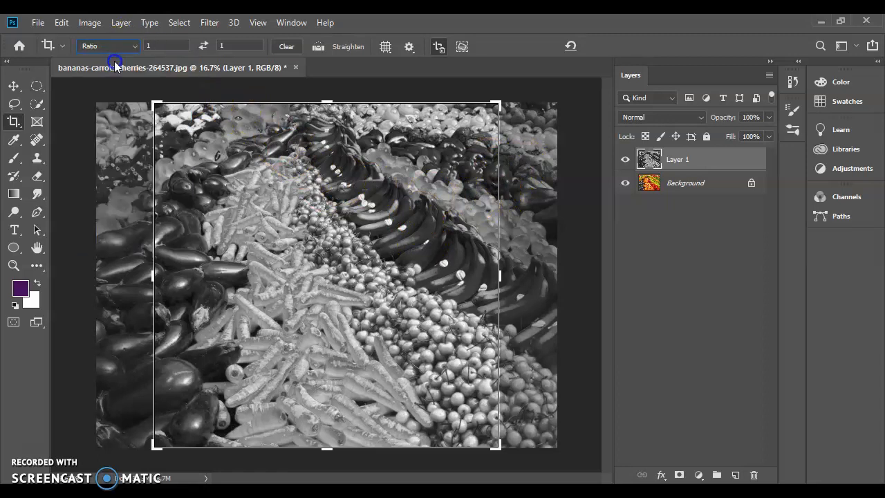
left_click(127, 49)
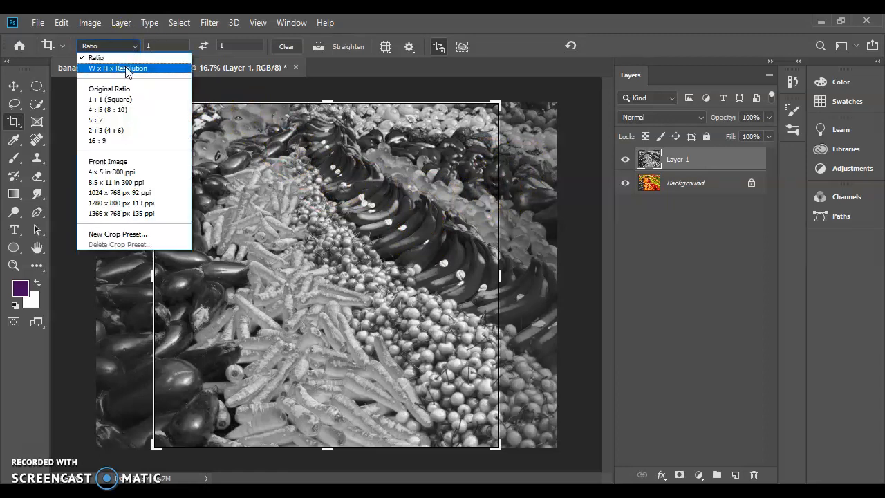
left_click(132, 100)
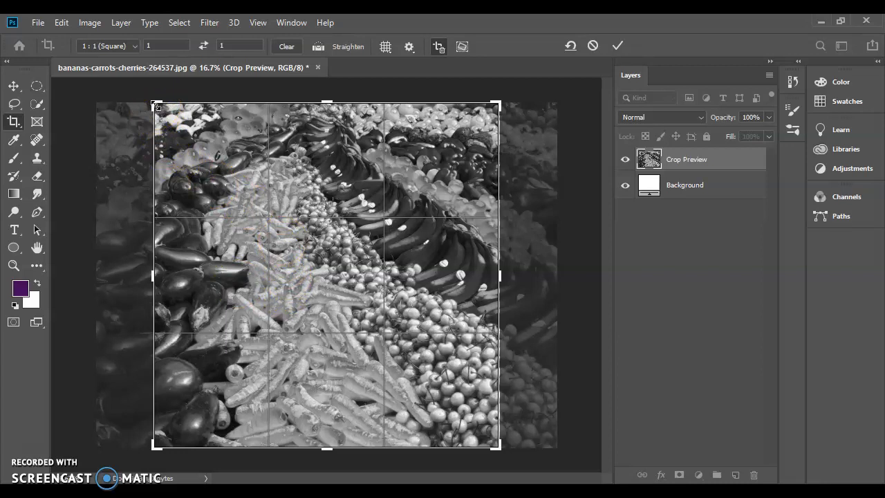
left_click_drag(156, 106, 235, 190)
left_click_drag(325, 268, 465, 397)
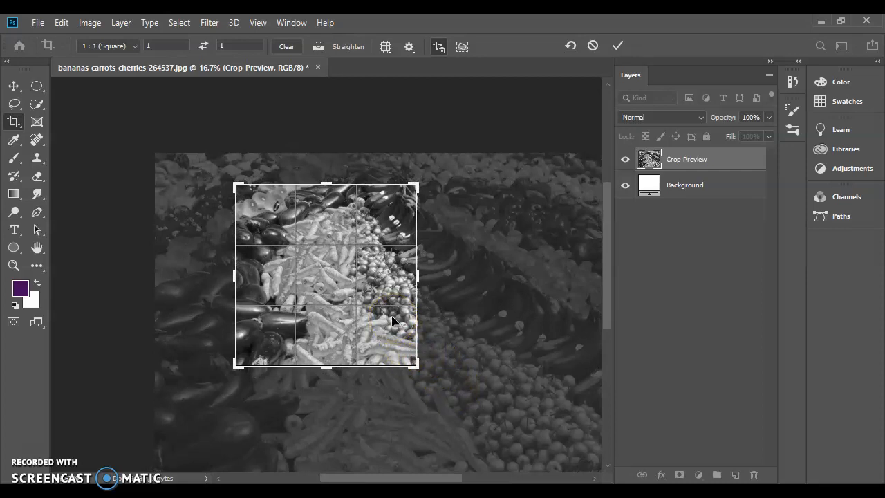
key("Return")
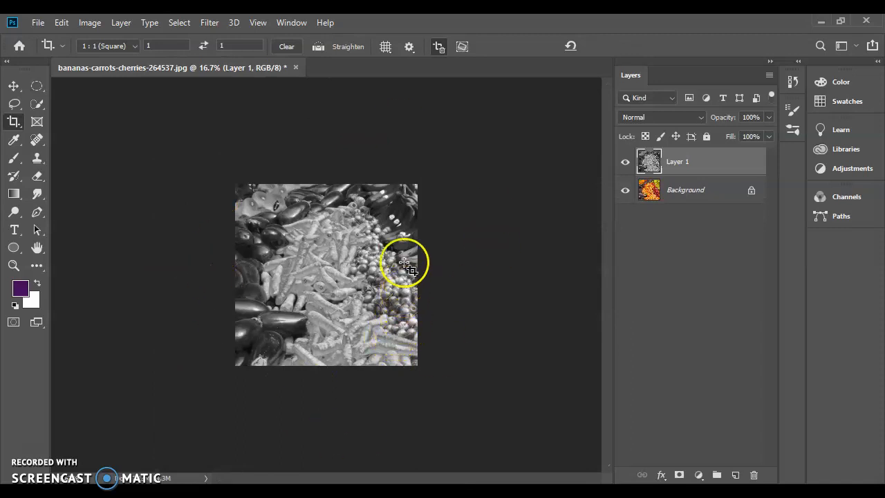
Invert the tones of the cropped black-and-white layer
left_click(88, 23)
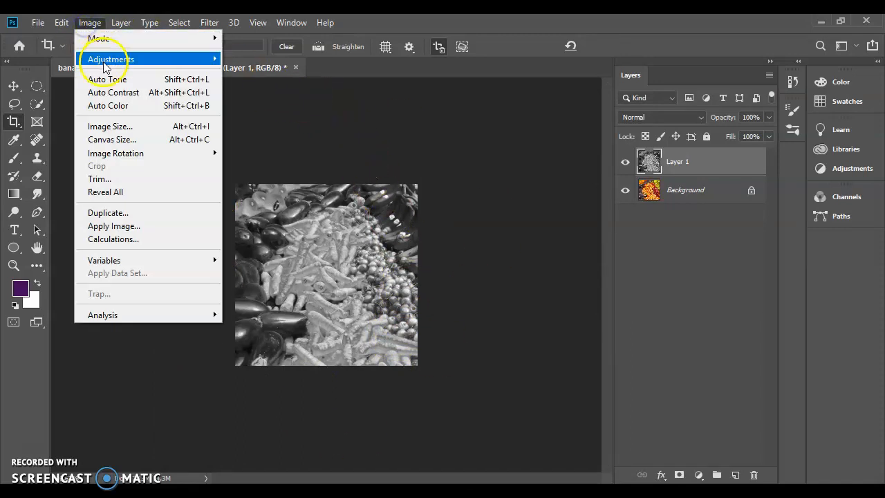
mouse_move(111, 60)
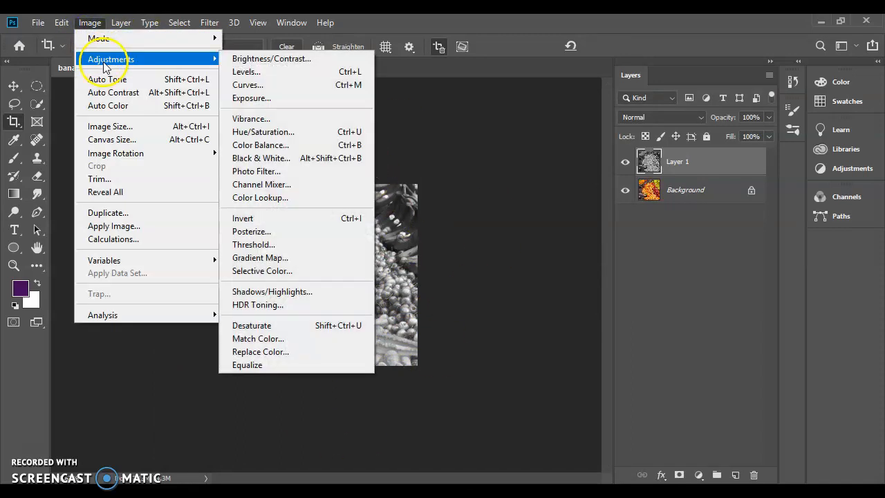
left_click(313, 219)
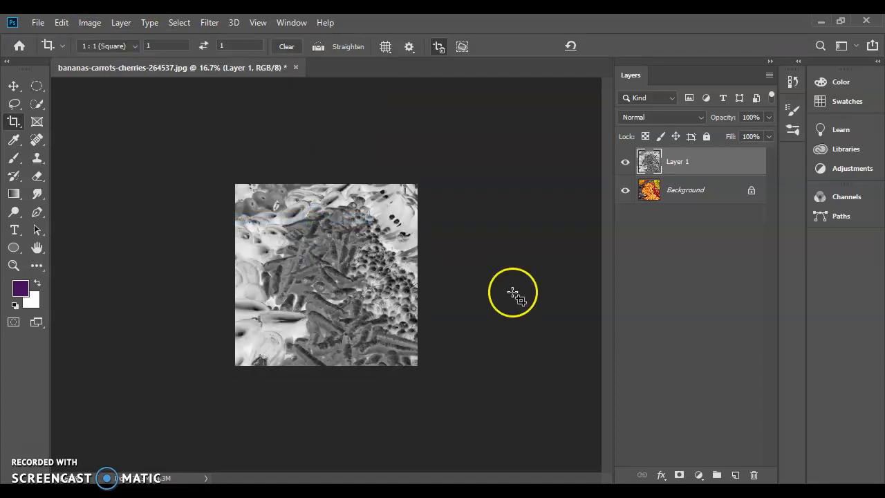
Raise the inverted layer's contrast to about 49 with a Brightness/Contrast adjustment
left_click(94, 23)
mouse_move(104, 60)
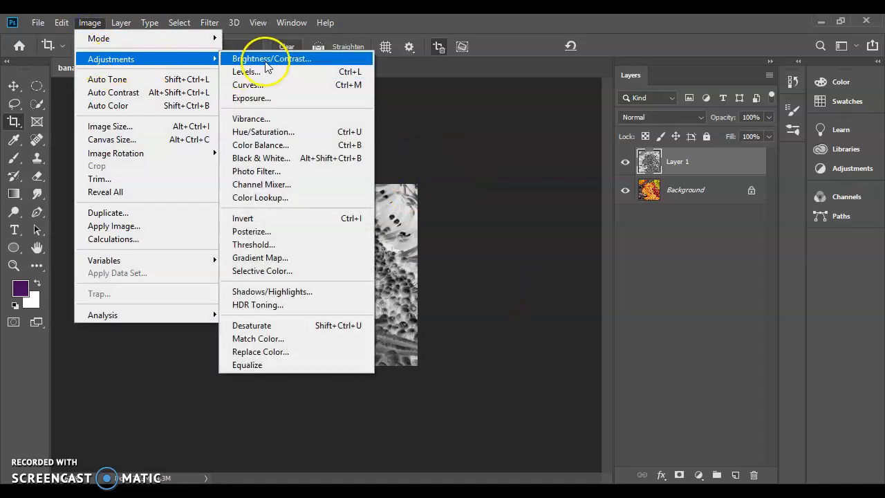
left_click(267, 62)
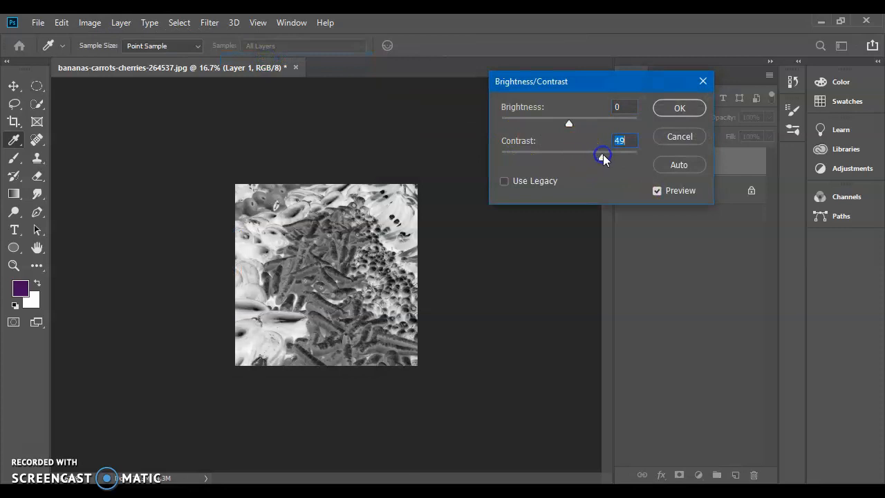
left_click(679, 107)
key("c")
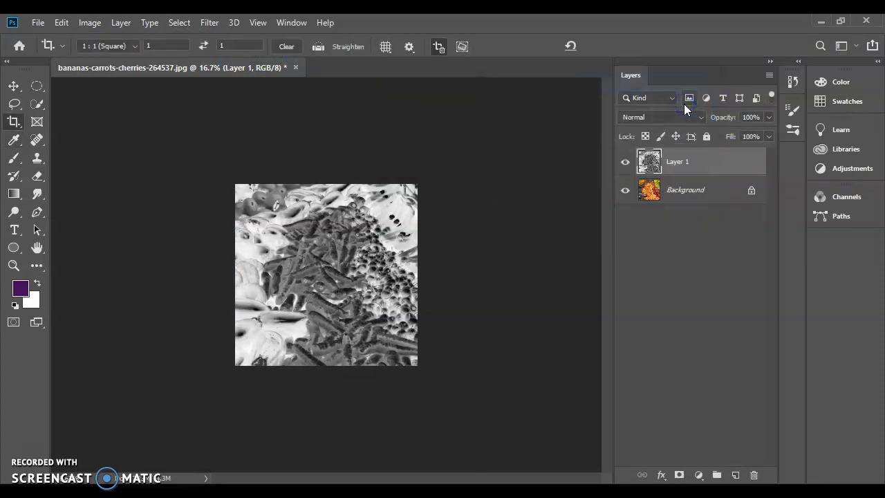
Save the inverted crop as the Photoshop file R4 in the RADIAL 4 folder, replacing the existing file and keeping Maximize Compatibility on
left_click(37, 22)
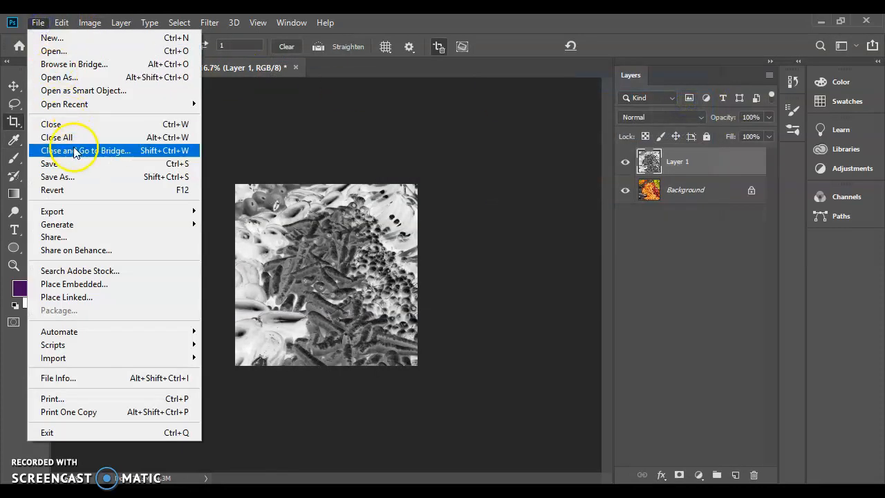
left_click(75, 176)
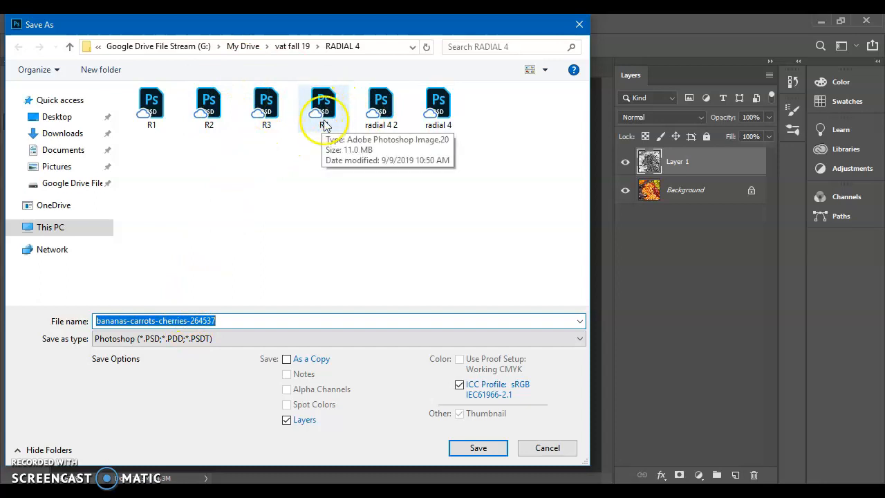
type("r")
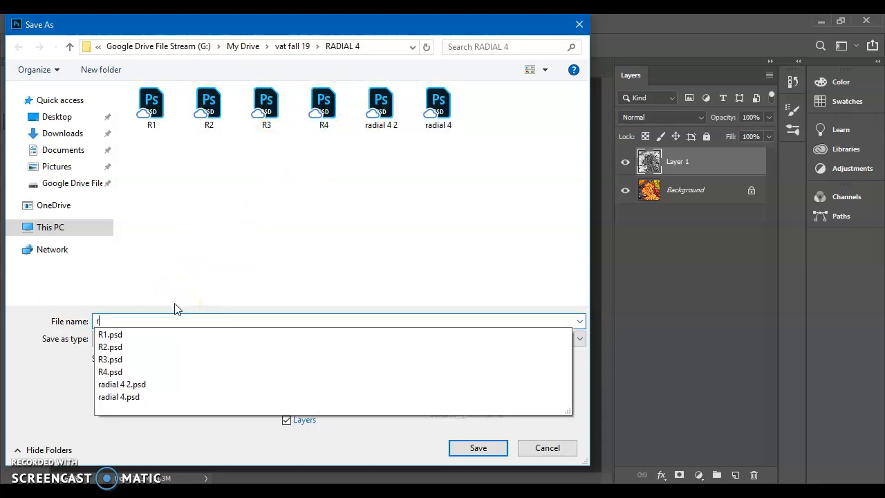
type("5")
key("BackSpace")
type("4")
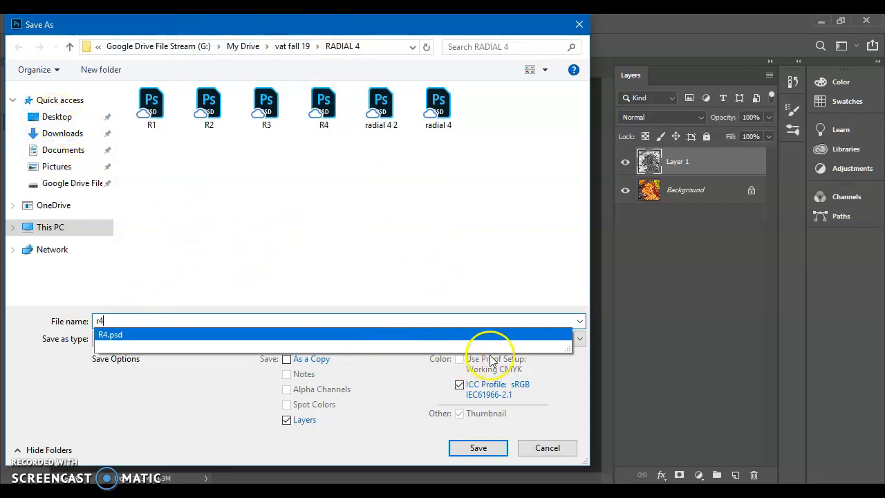
left_click(478, 448)
left_click(477, 257)
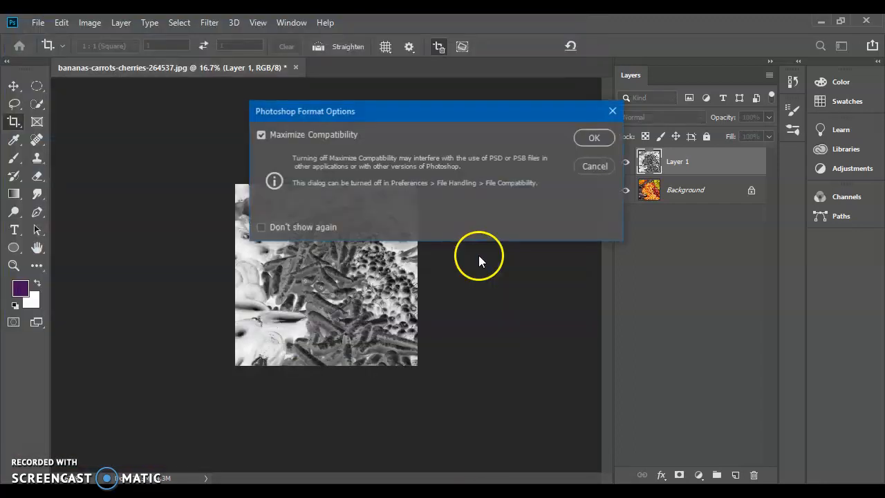
left_click(594, 138)
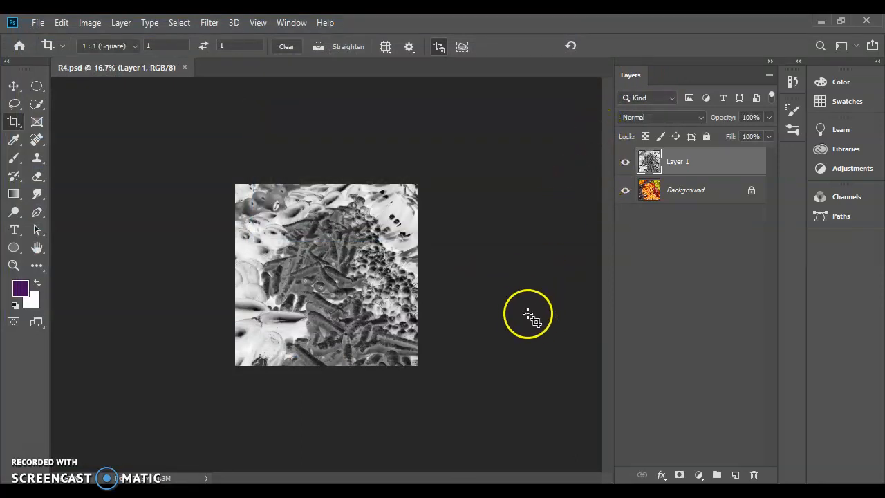
Create a new print document named radial, 6 x 6 inches at 72 pixels/inch
left_click(38, 24)
left_click(42, 34)
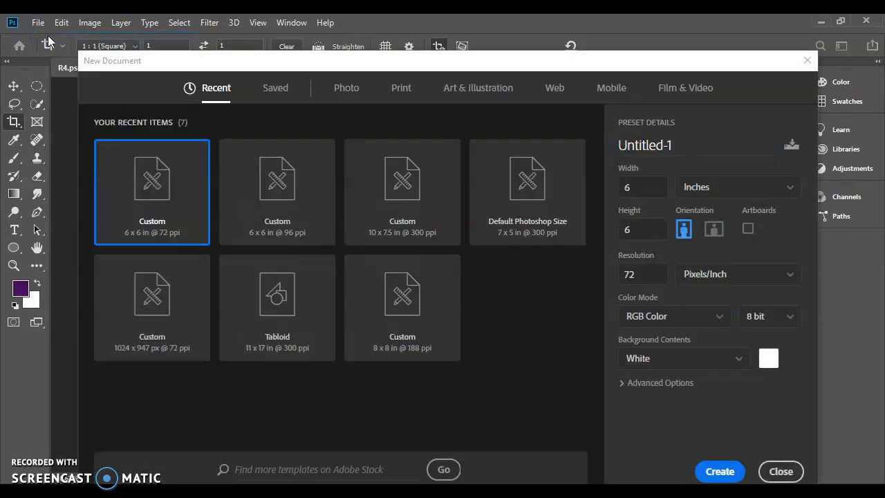
left_click(402, 90)
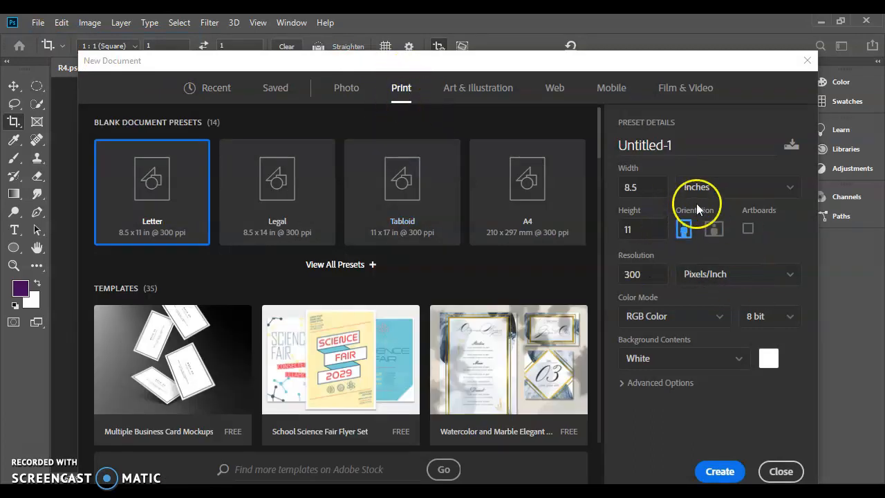
left_click(651, 191)
type("6")
left_click(638, 224)
type("6")
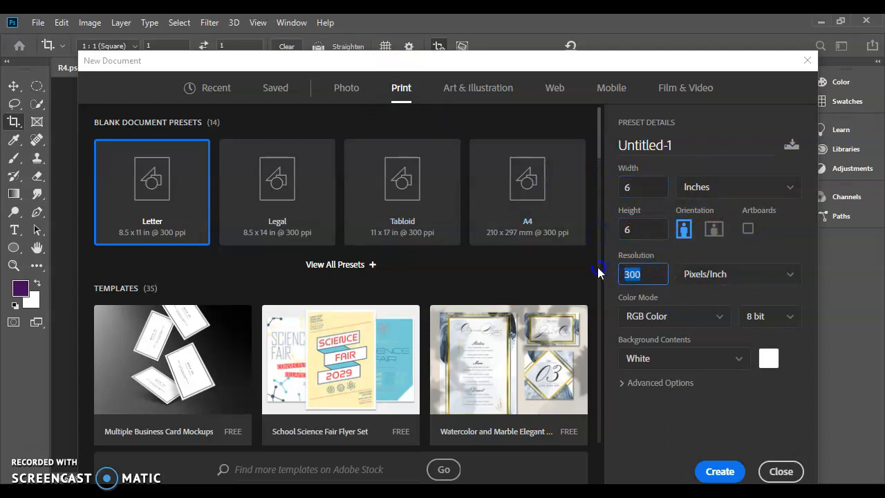
type("2")
left_click(671, 141)
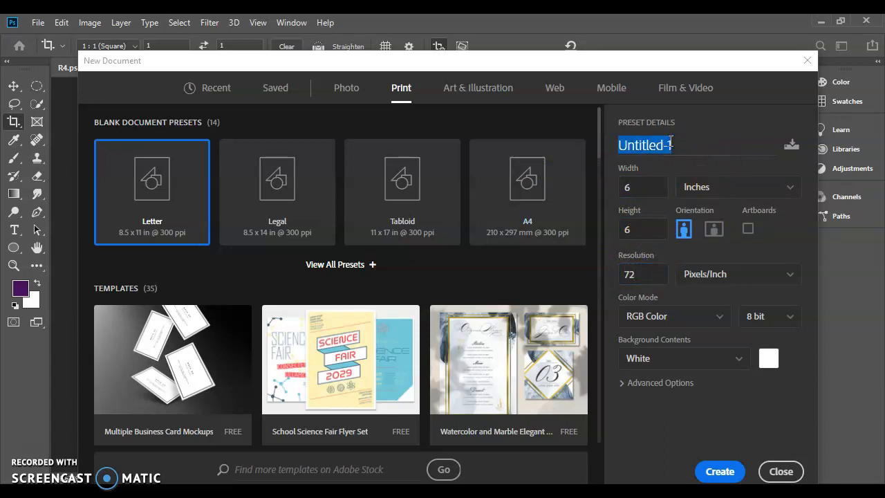
type("radial")
left_click(720, 471)
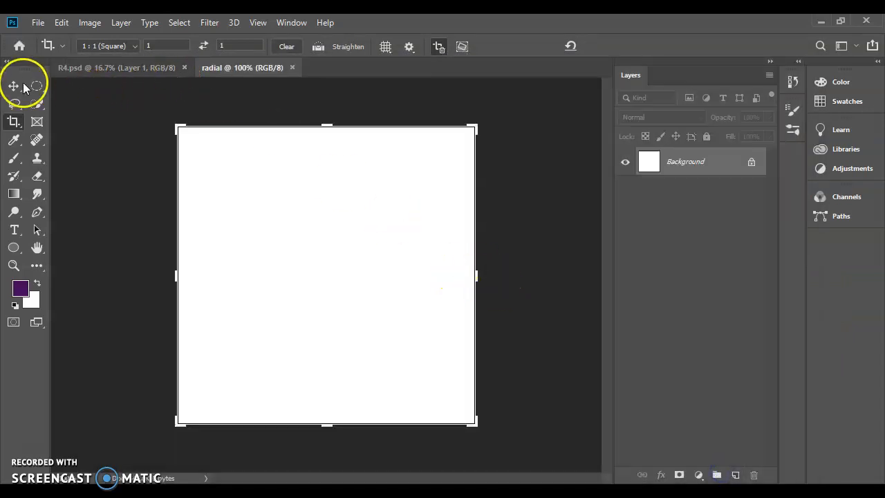
Place R4 as an embedded image and scale it to about 13.24% in the lower-left quarter of the canvas
left_click(15, 88)
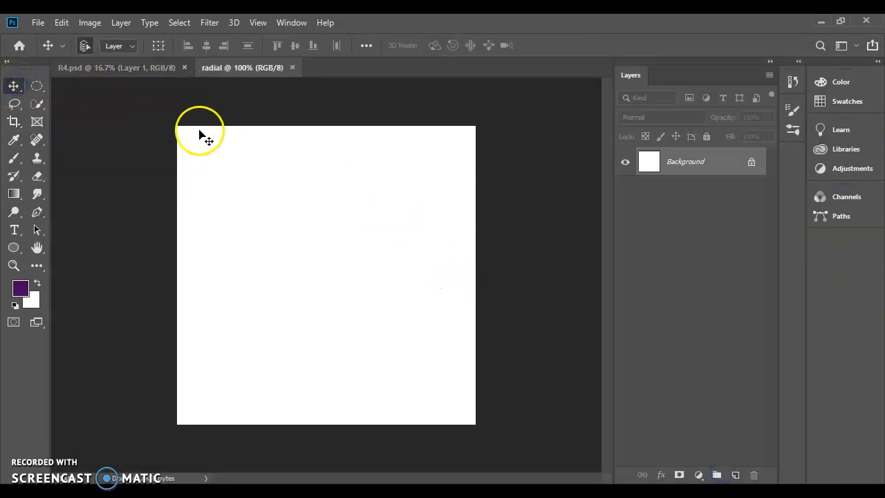
left_click(37, 22)
left_click(76, 284)
double_click(324, 186)
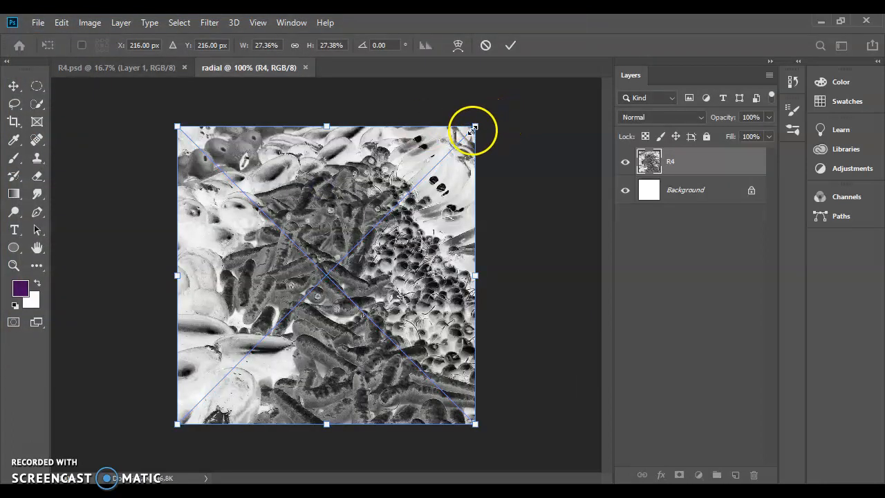
left_click_drag(476, 126, 332, 293)
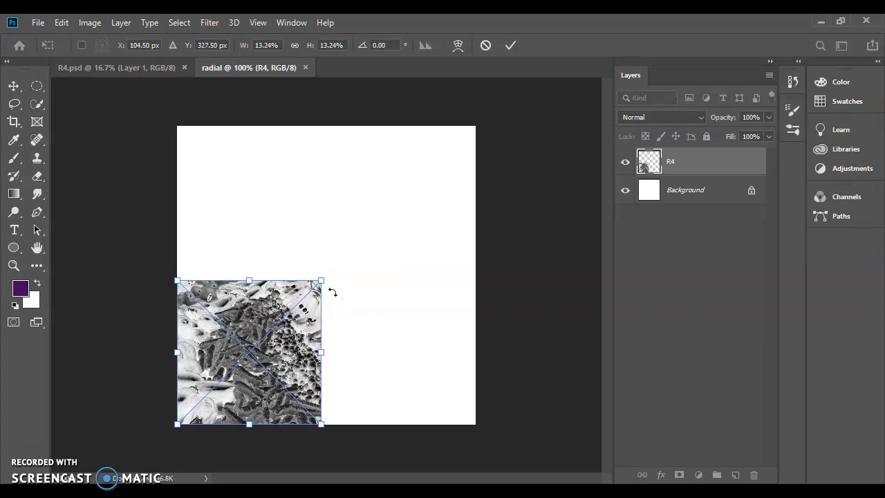
key("Return")
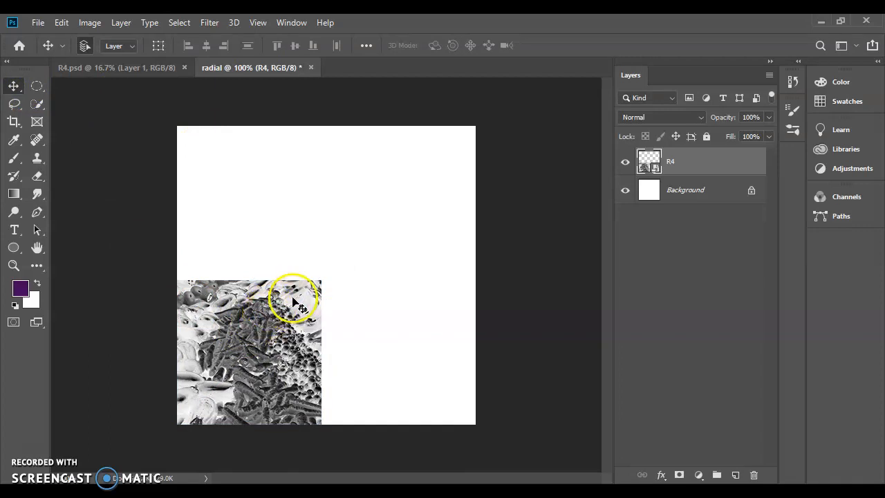
Duplicate the R4 tile into a two-by-two grid and crop the canvas square to the grid's outer edges
left_click_drag(279, 313, 279, 172)
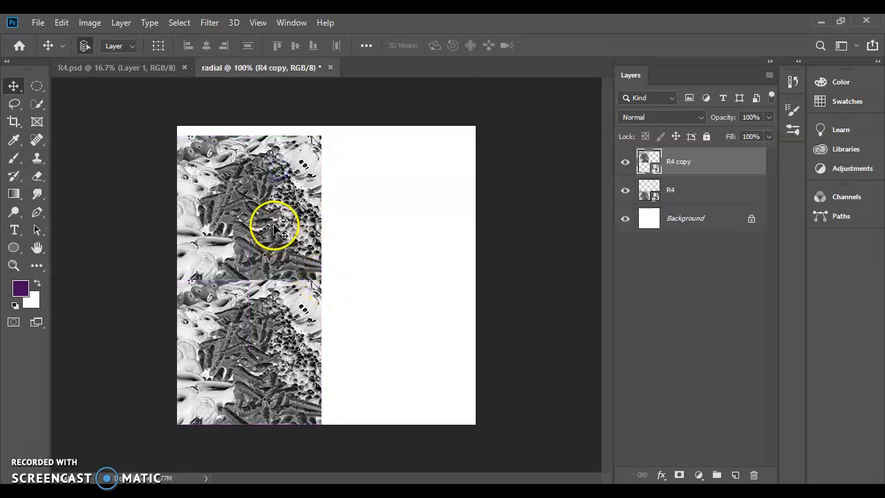
left_click_drag(275, 227, 410, 220)
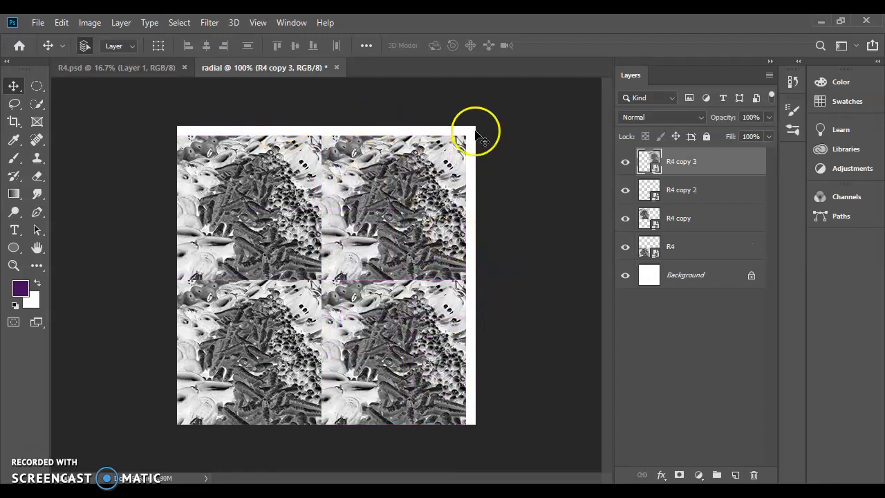
left_click(14, 122)
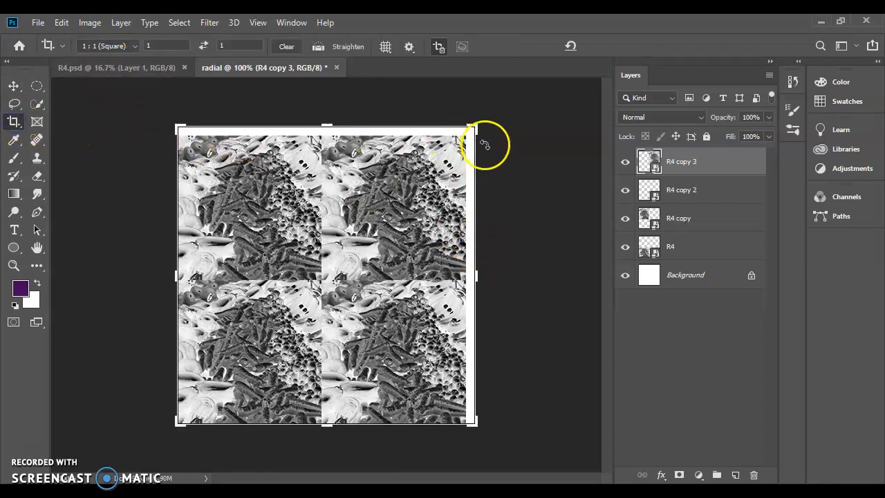
left_click_drag(474, 128, 468, 133)
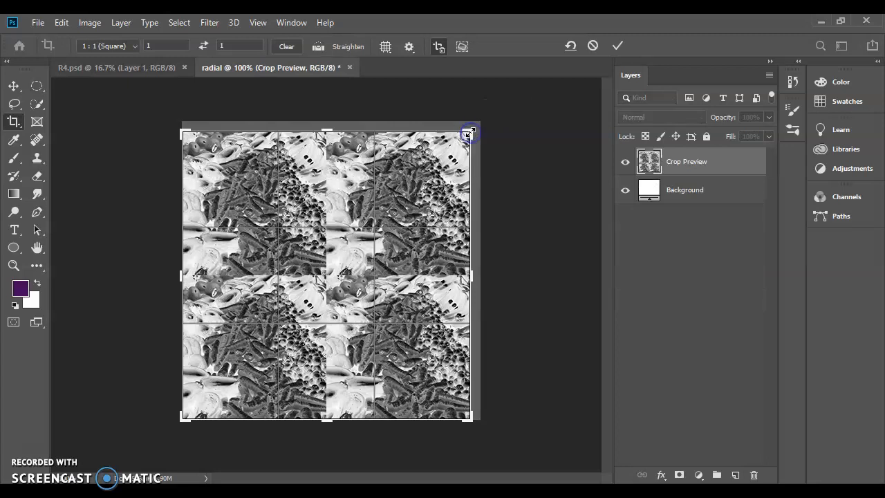
key("Return")
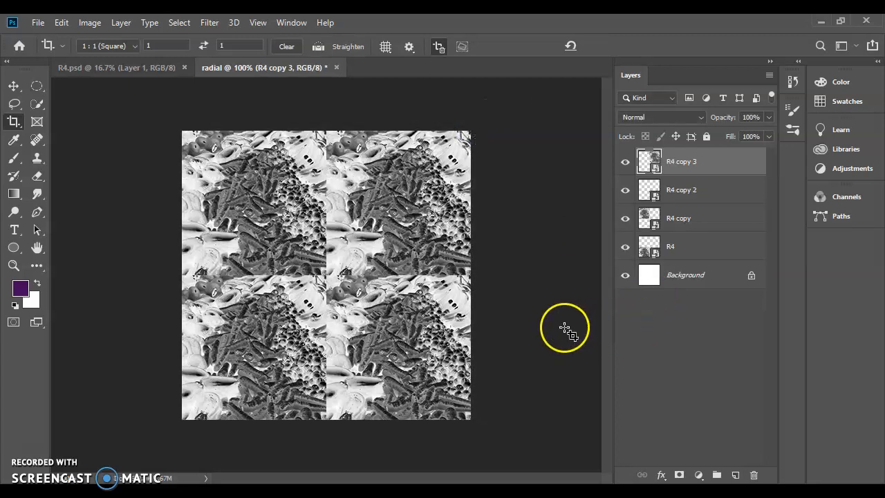
Flip the upper-right tile (R4 copy 3) horizontally so it mirrors the upper-left tile
left_click(15, 86)
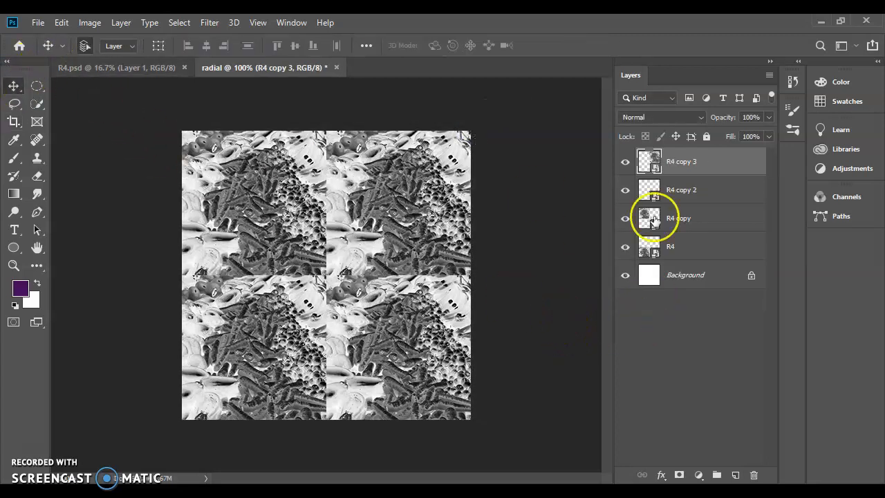
left_click(625, 163)
left_click(625, 164)
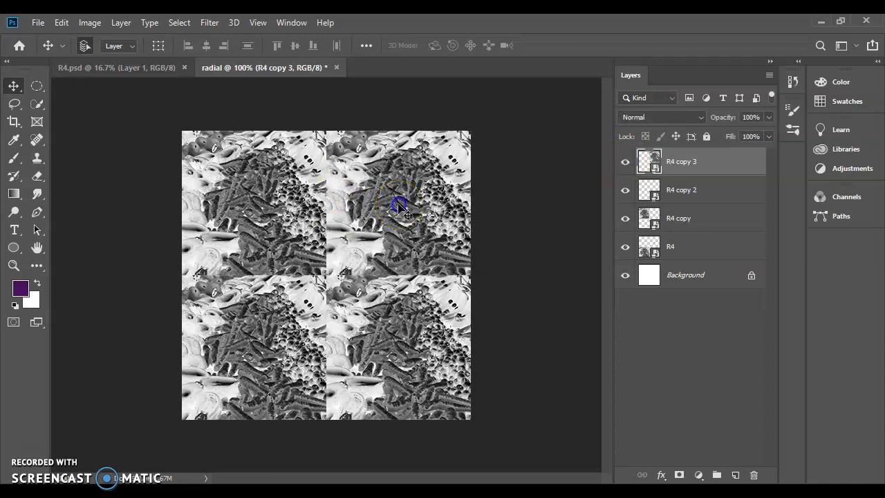
key("ctrl+t")
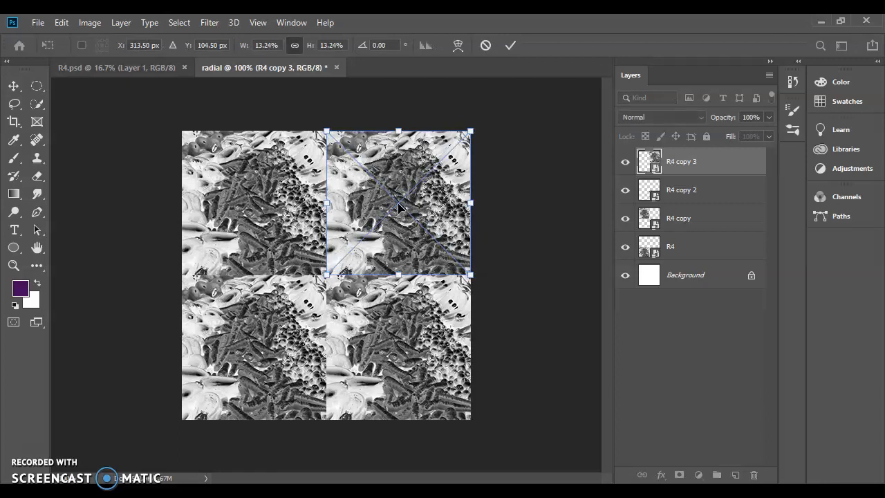
right_click(429, 199)
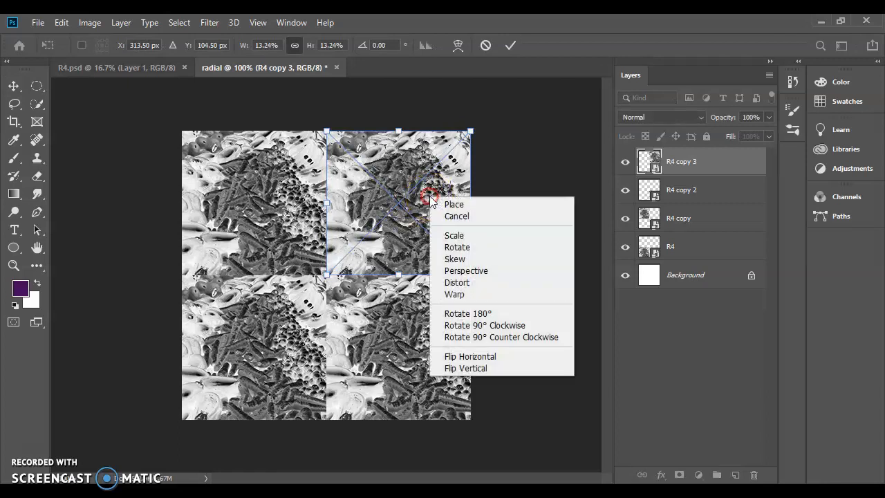
left_click(477, 358)
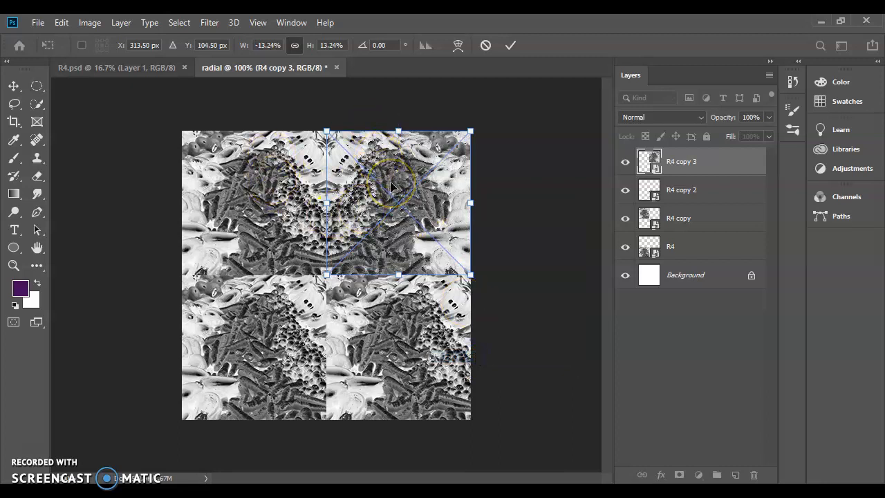
key("Return")
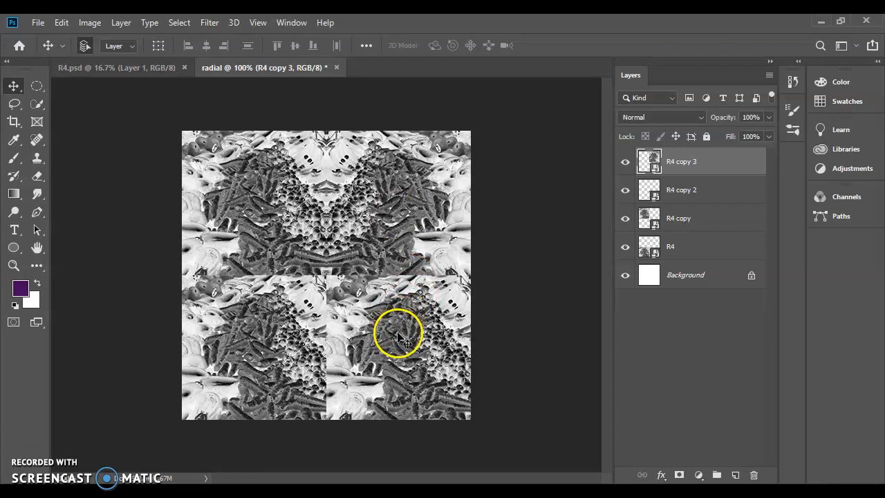
Flip the lower-right tile (R4 copy 2) both horizontally and vertically so it mirrors the tile above it
left_click(399, 336)
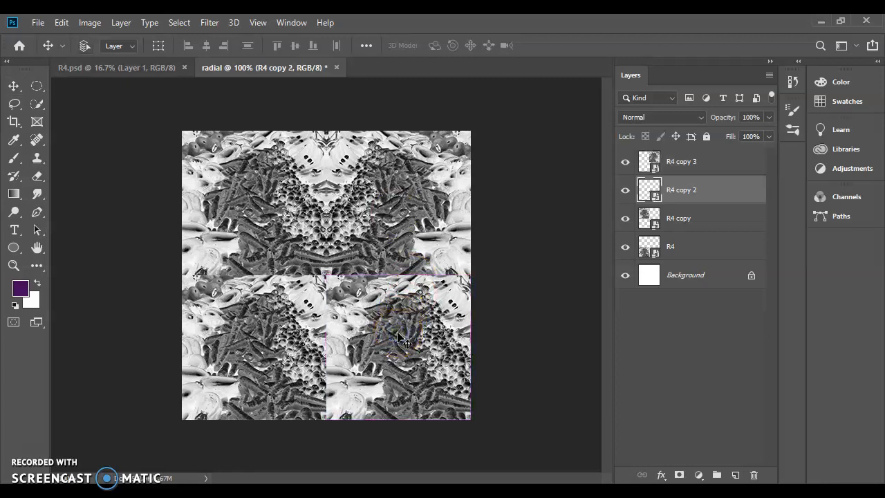
key("ctrl+t")
right_click(399, 336)
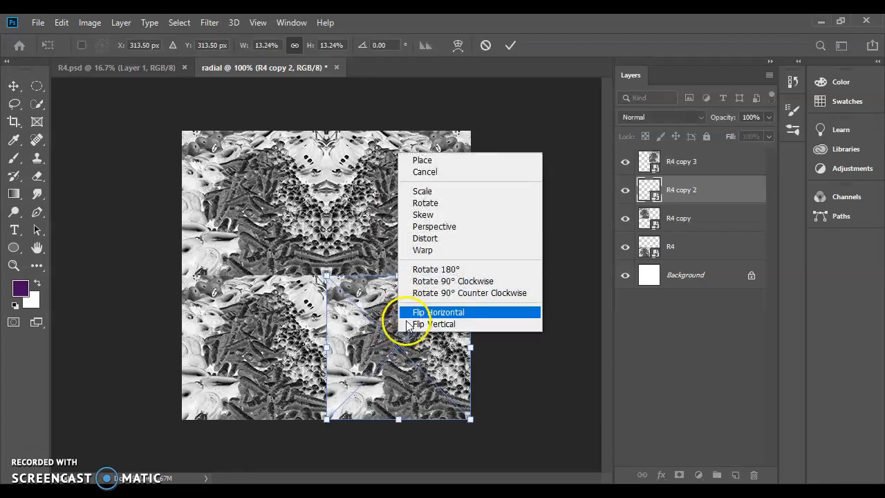
left_click(426, 314)
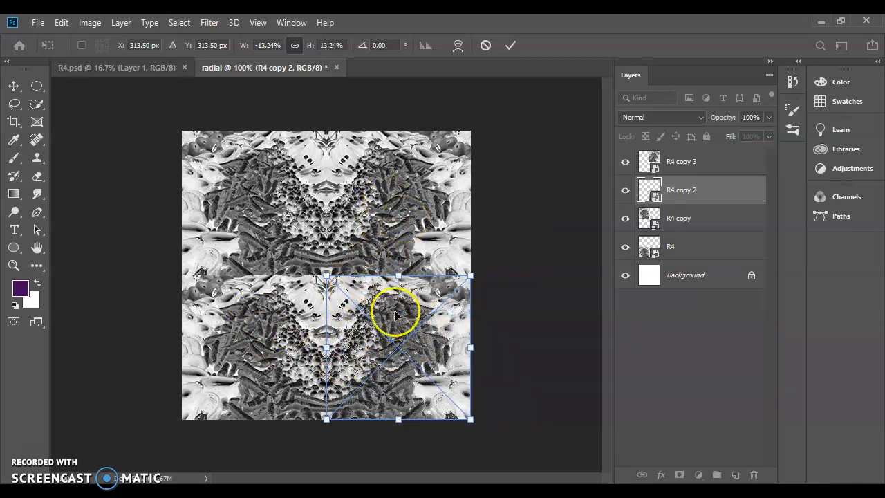
right_click(396, 314)
left_click(443, 304)
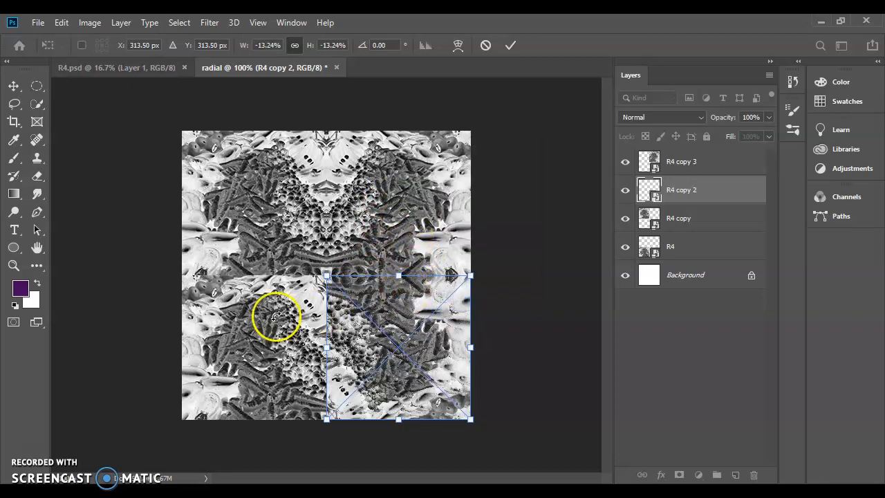
key("Return")
Flip the lower-left tile (R4) vertically so it mirrors both the tile above it and the tile beside it
left_click(278, 339)
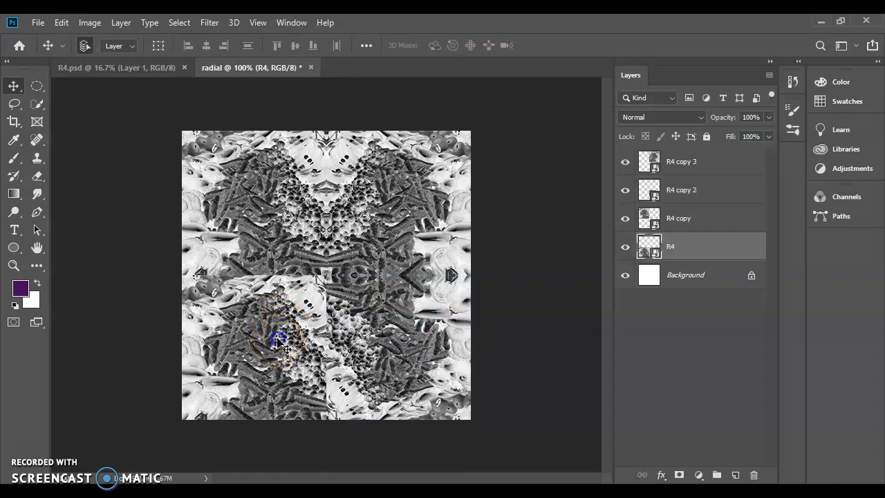
key("ctrl+t")
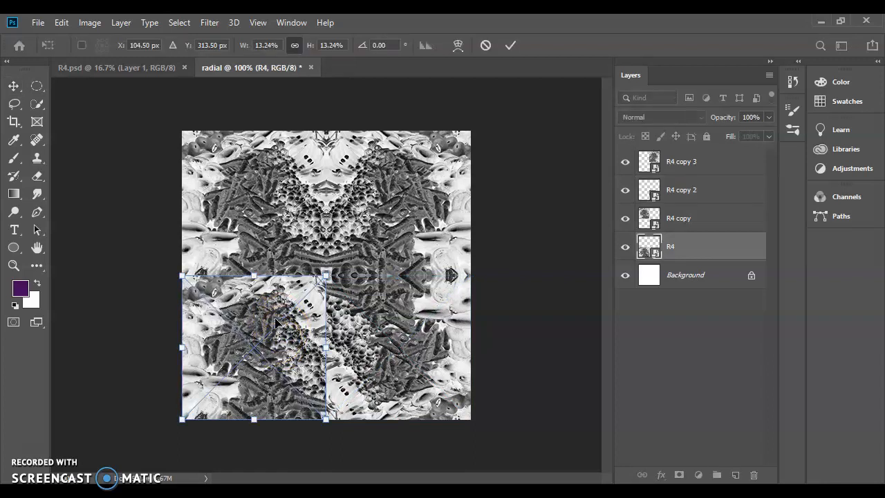
right_click(275, 322)
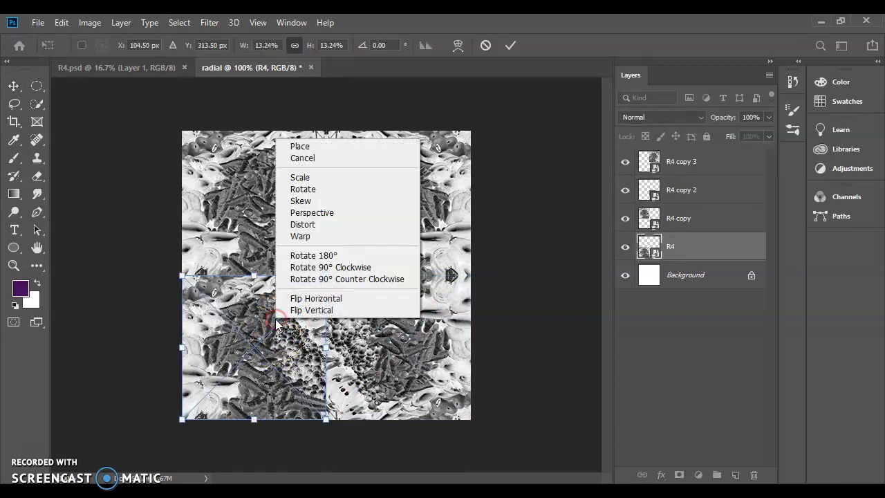
left_click(324, 297)
right_click(302, 323)
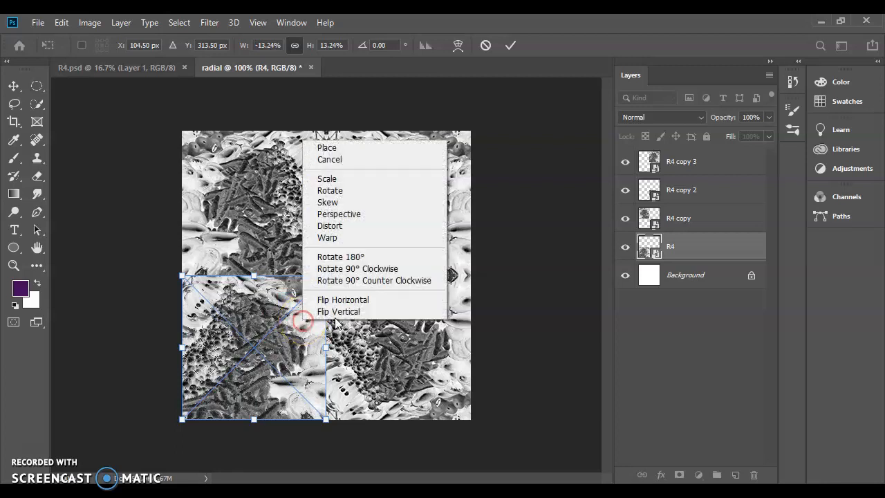
left_click(337, 310)
right_click(308, 322)
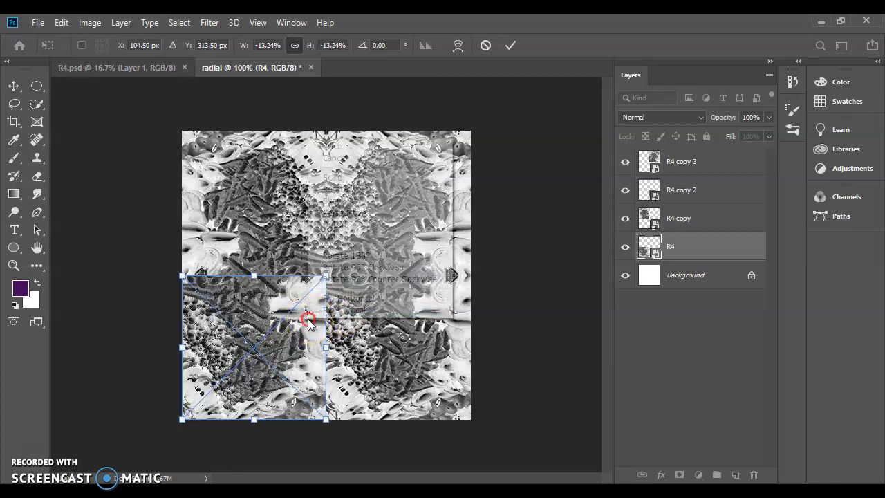
left_click(353, 301)
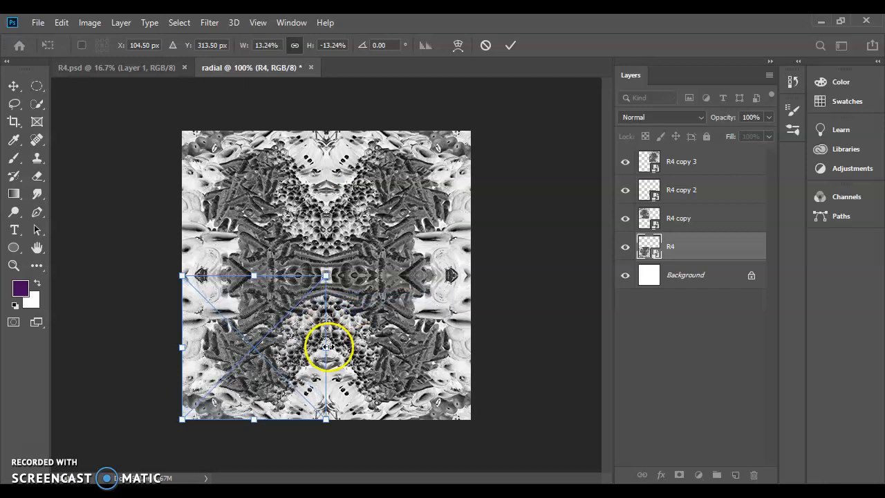
key("Return")
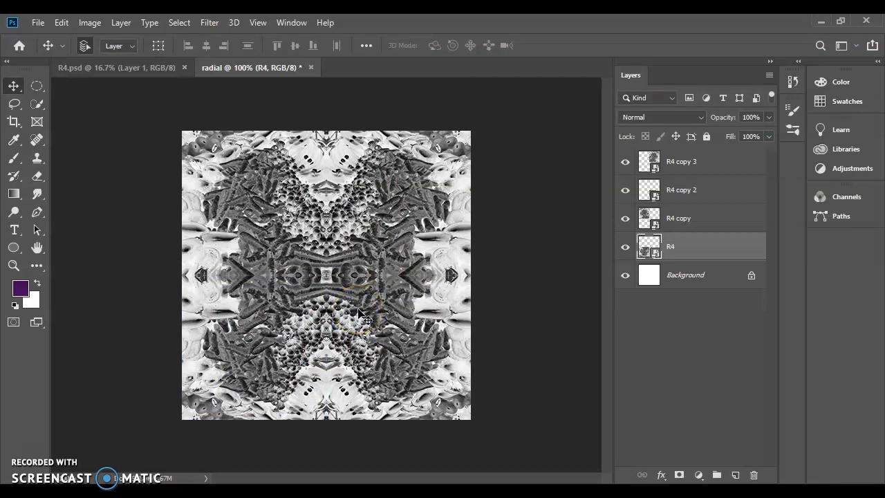
Save the finished design as a layered Photoshop file named radial in the RADIAL 4 folder, accepting the format options
left_click(38, 28)
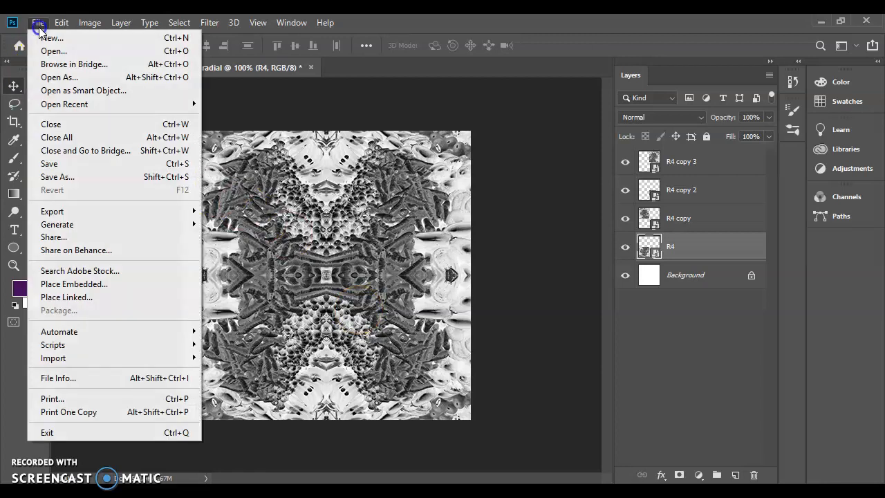
left_click(75, 175)
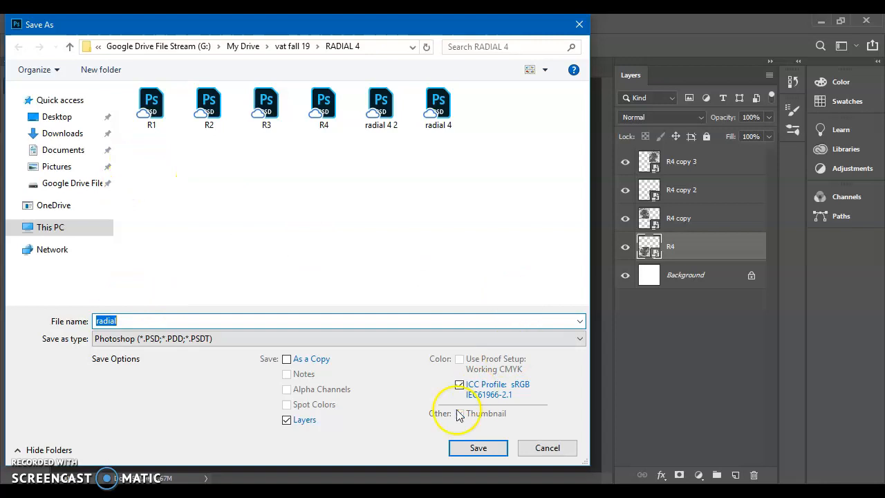
left_click(477, 448)
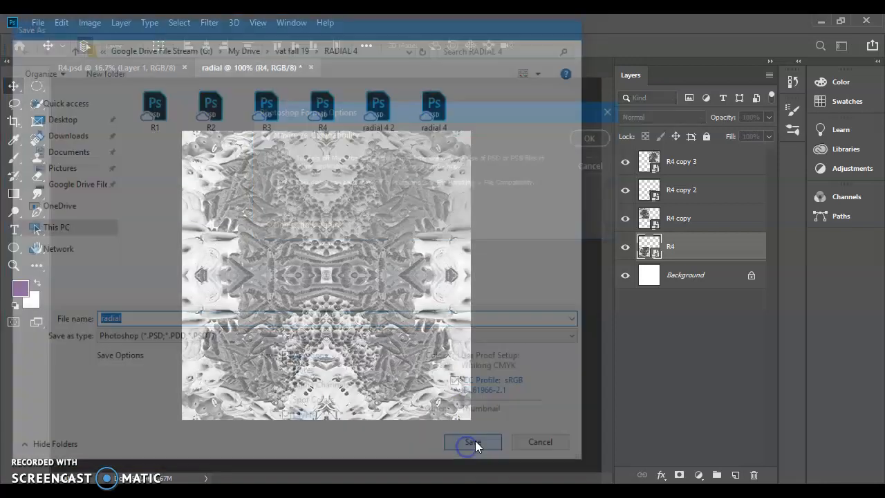
left_click(599, 139)
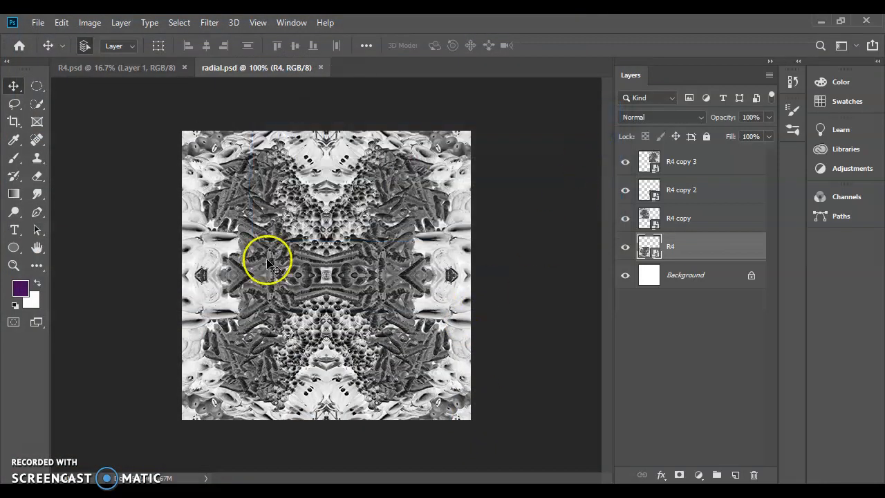